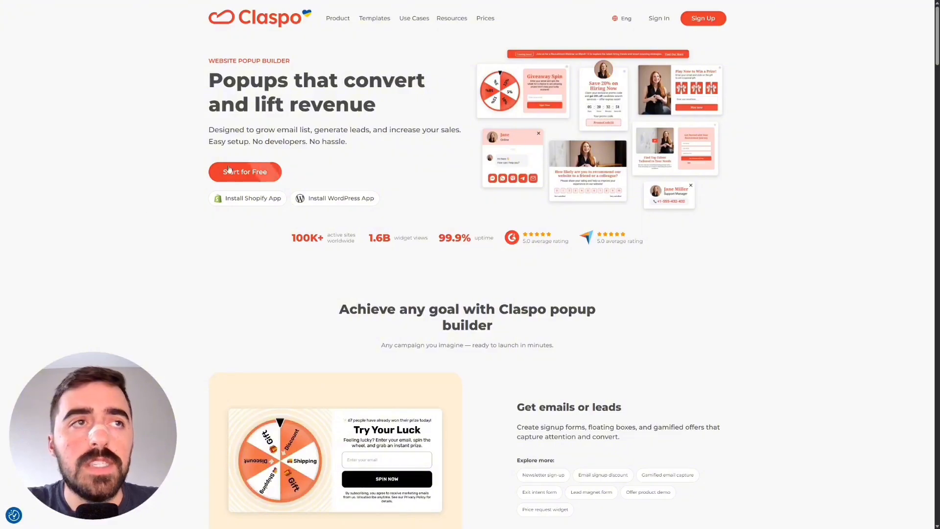
Sign up for Claspo through Shopify and install the Claspo Pop-ups: Leads & Sales app on the store.
left_click(256, 172)
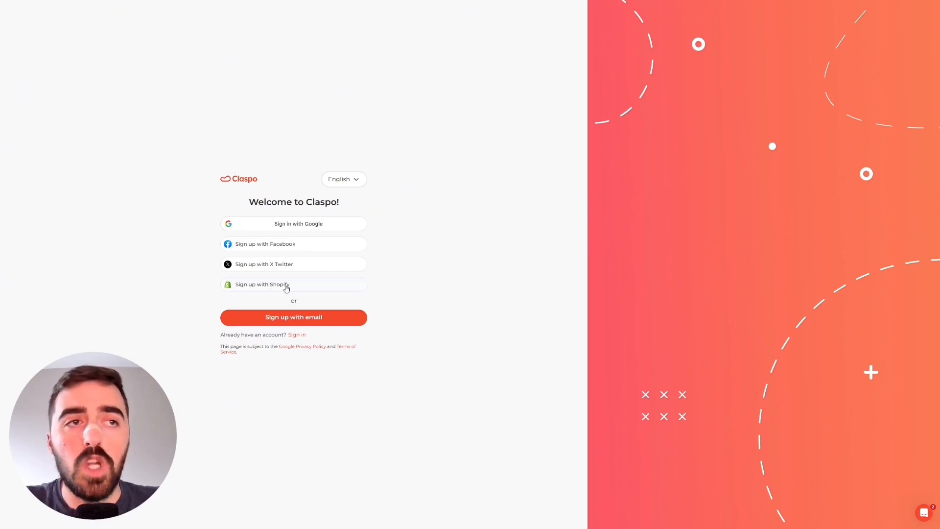
left_click(266, 289)
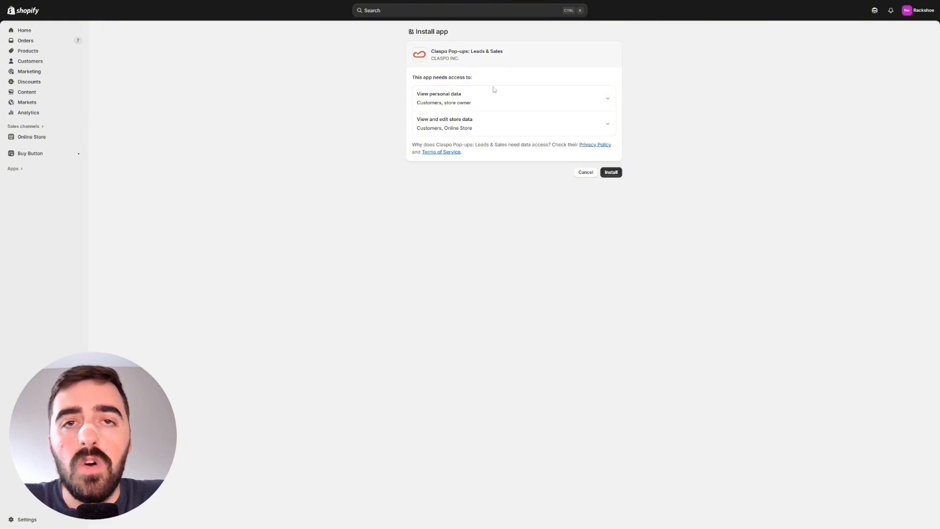
left_click(611, 172)
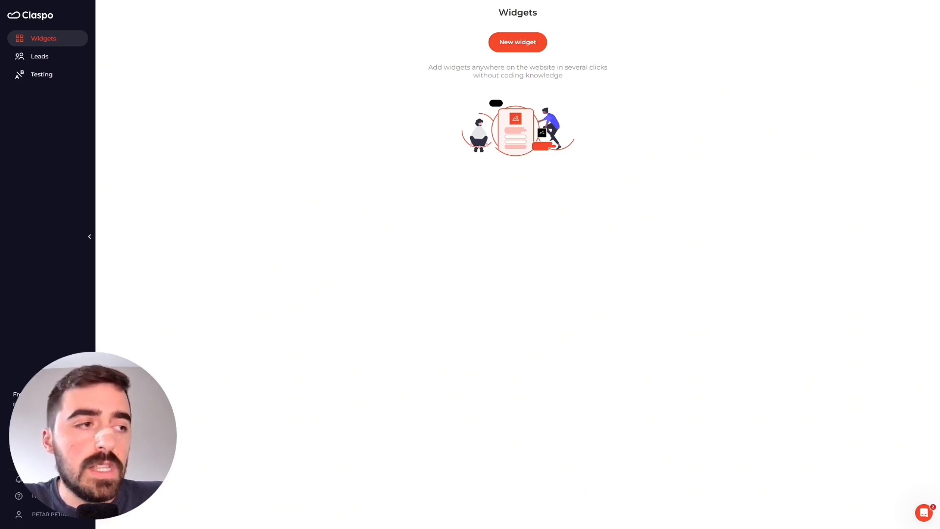
Review the active subscription's usage limits and the paid plan's options for monthly pageviews and annual billing.
left_click(48, 427)
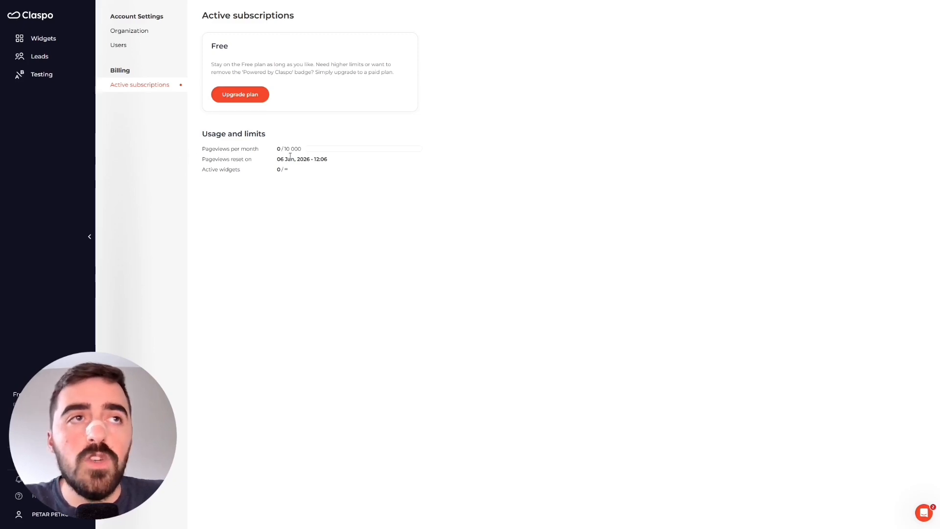
left_click(243, 97)
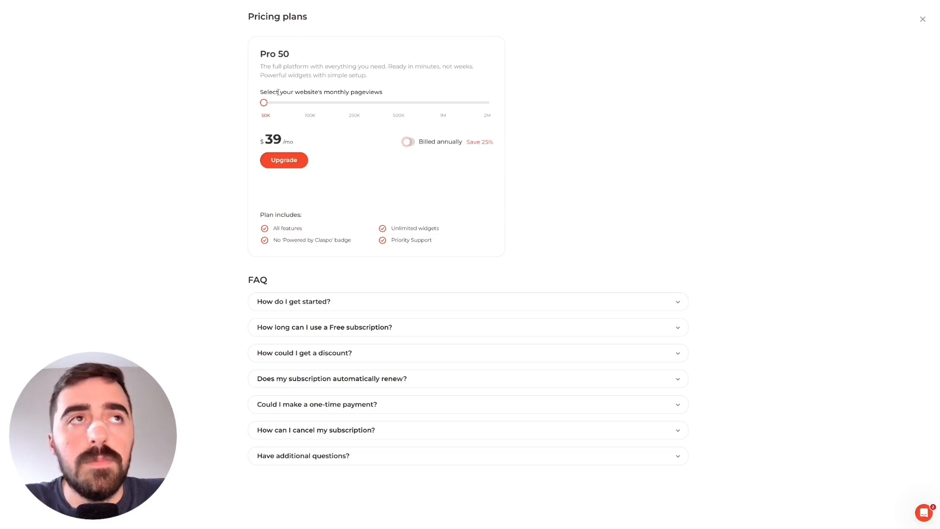
left_click_drag(269, 103, 296, 108)
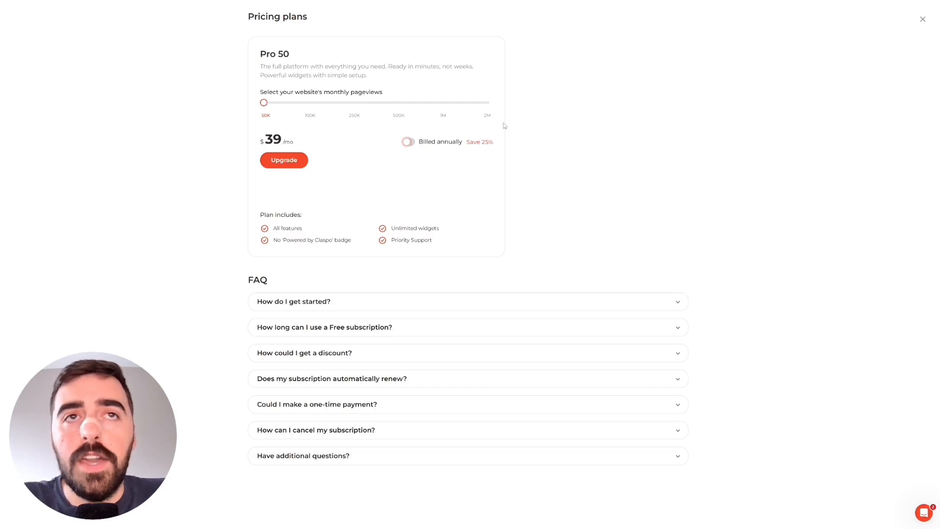
left_click(408, 142)
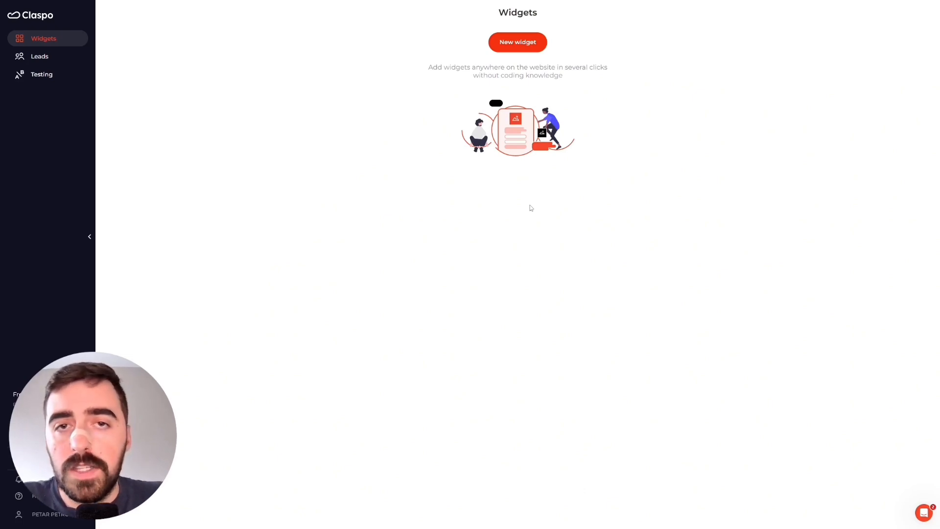
Start a new widget from the template library, filter by Timer and Built-in Widget, and open the "Time for shopping!" template.
left_click(523, 42)
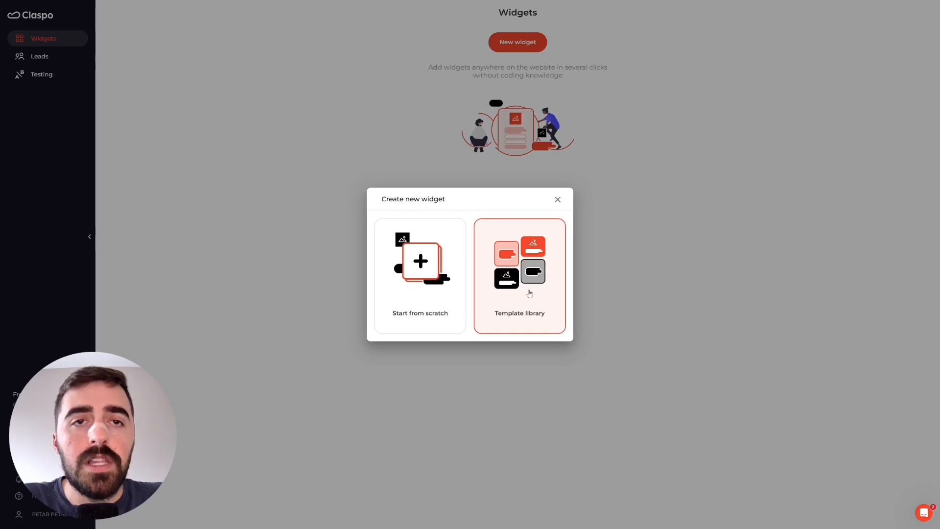
left_click(535, 271)
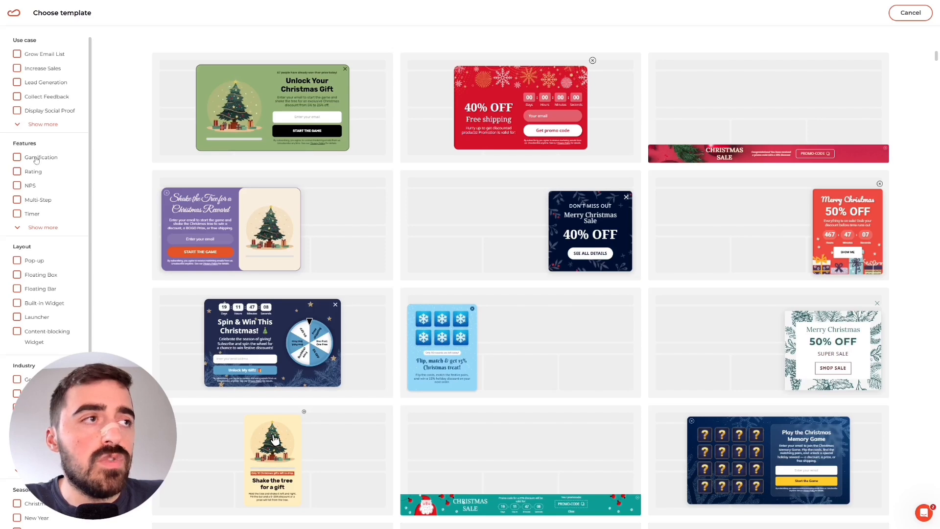
left_click(17, 214)
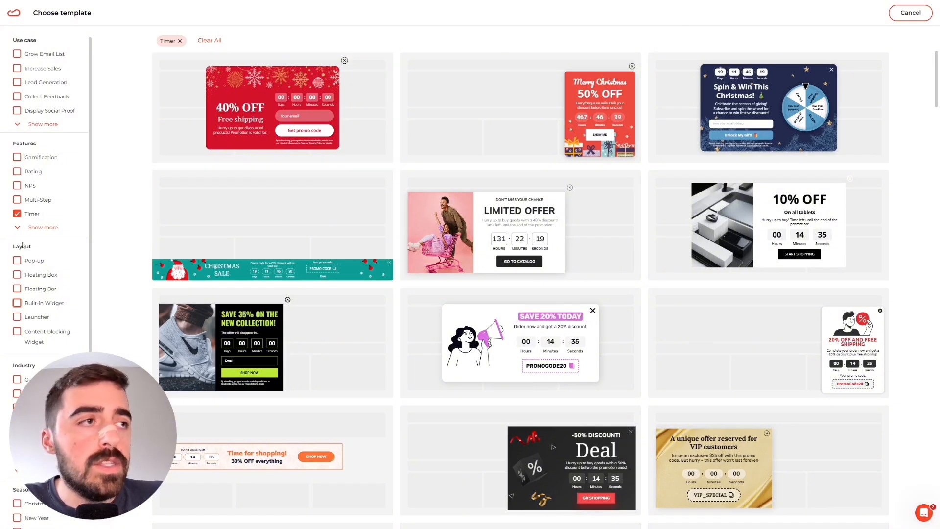
left_click(54, 304)
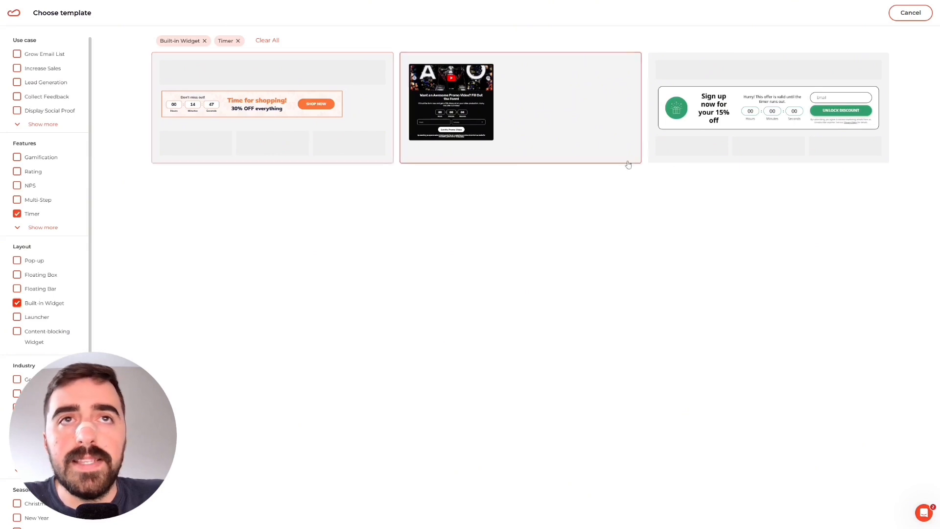
left_click(318, 103)
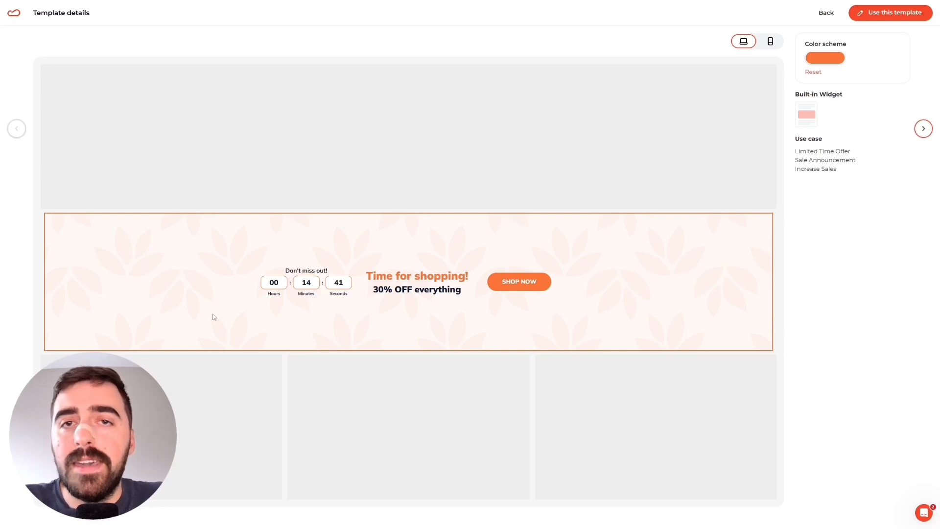
Change the template's color scheme to green (#037E00) and open the template for editing.
left_click(827, 58)
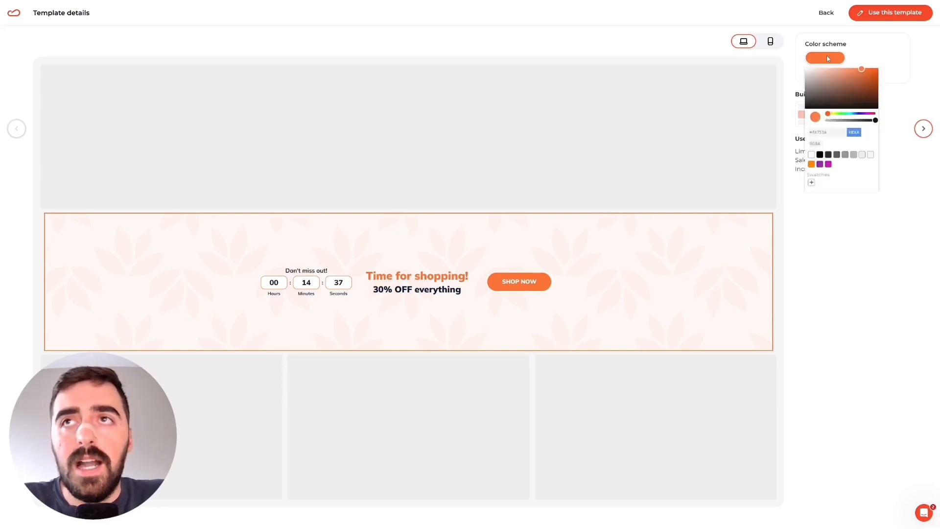
left_click_drag(827, 113, 843, 120)
left_click_drag(865, 79, 902, 93)
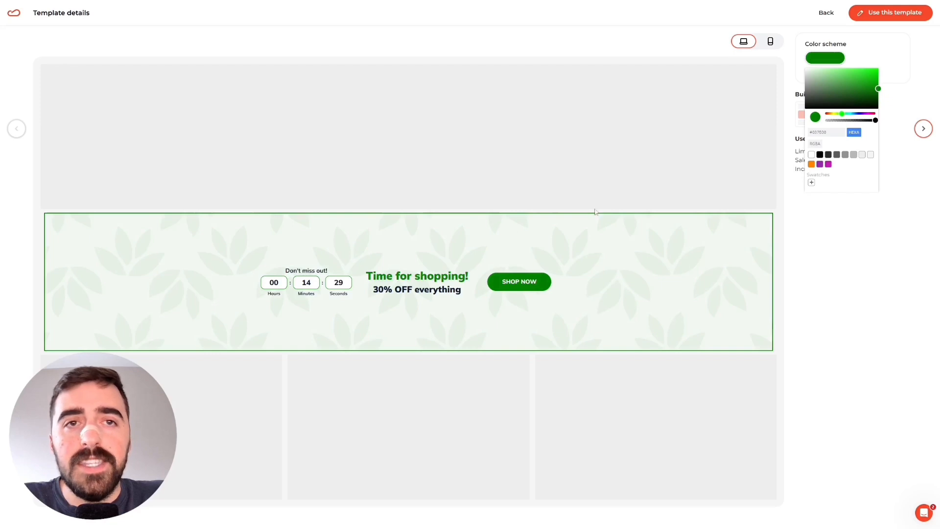
left_click(898, 279)
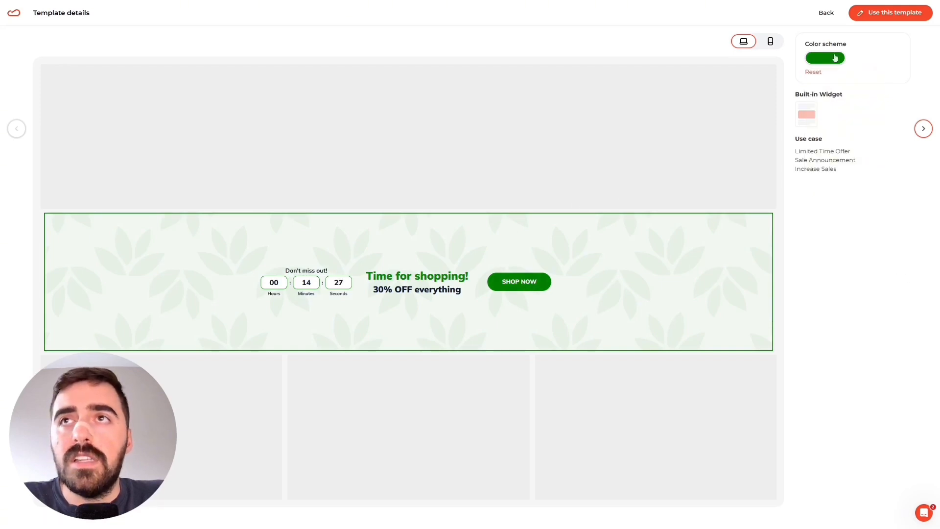
left_click(894, 17)
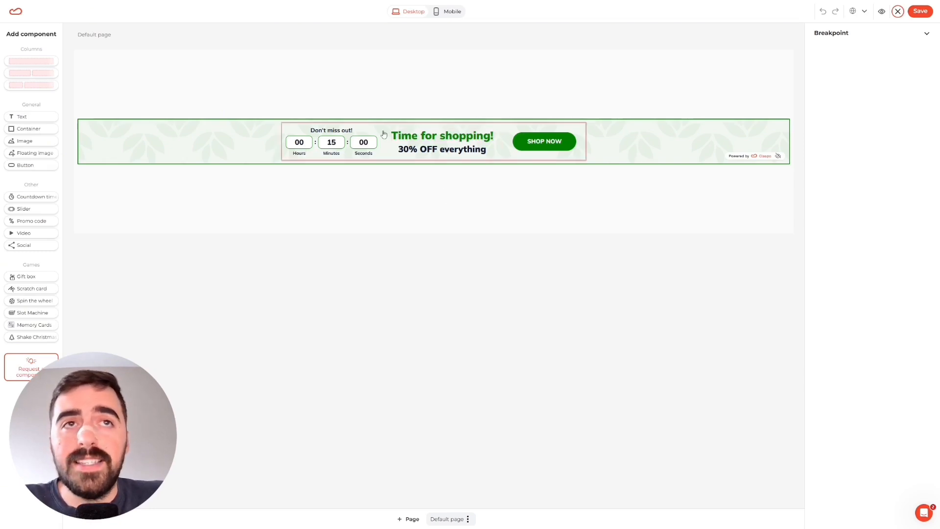
Examine the settings of the banner's title text, countdown timer and SHOP NOW button.
left_click(470, 135)
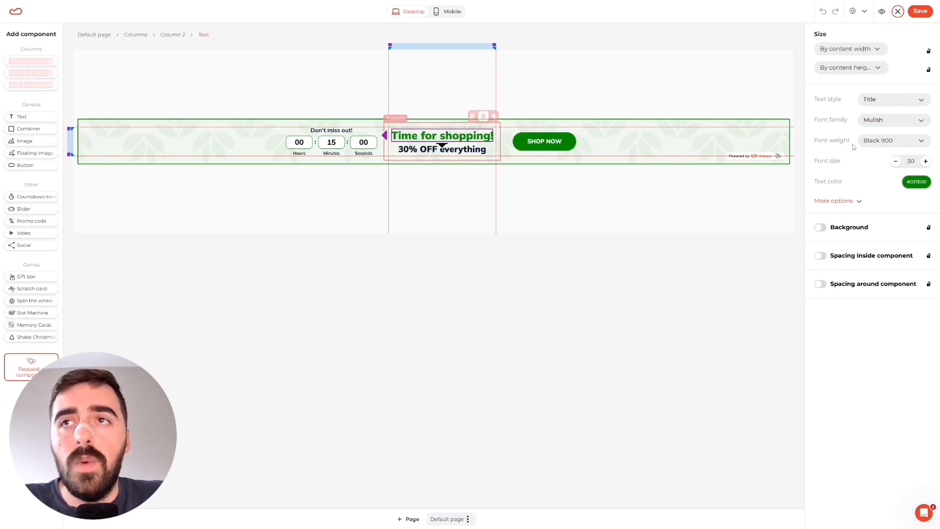
left_click(851, 201)
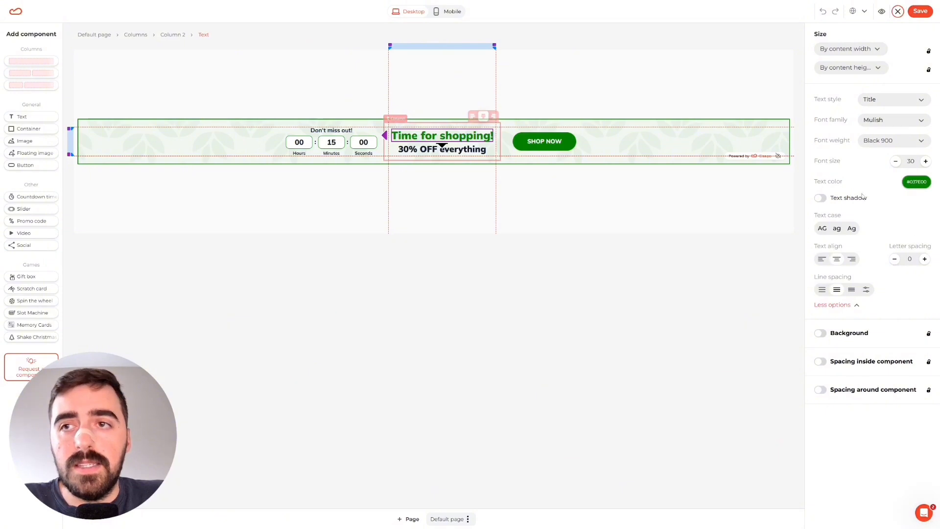
left_click(855, 306)
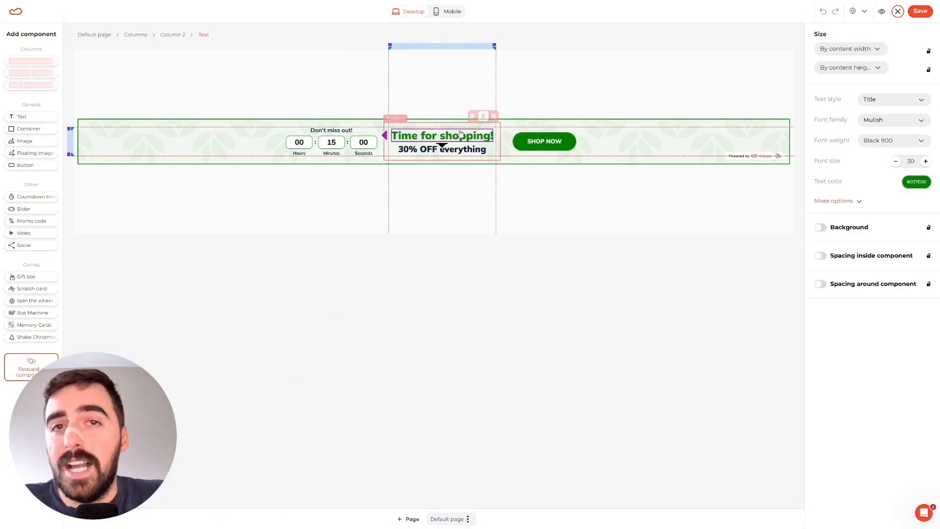
double_click(455, 138)
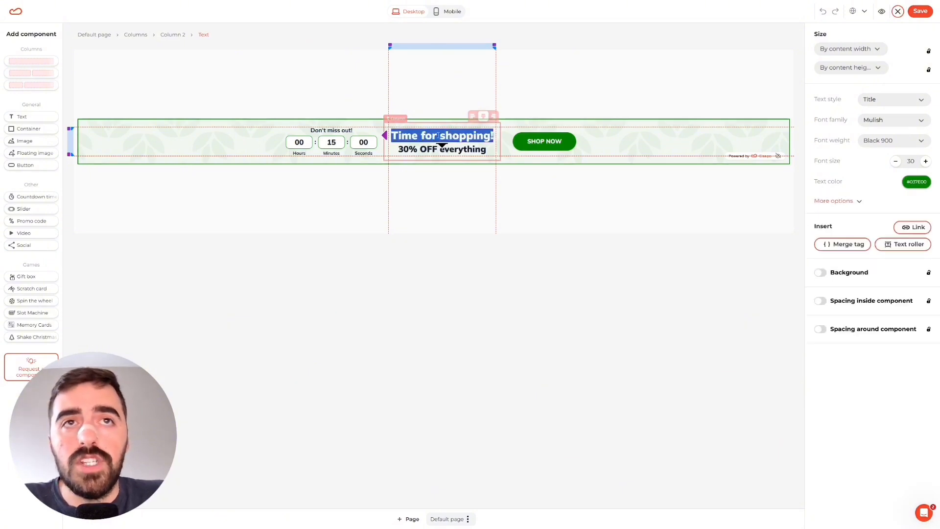
left_click(430, 172)
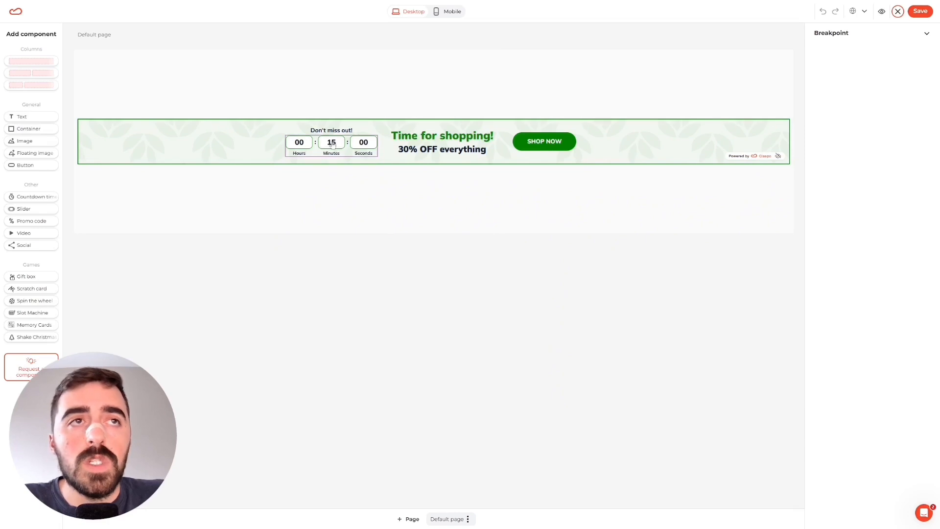
left_click(297, 144)
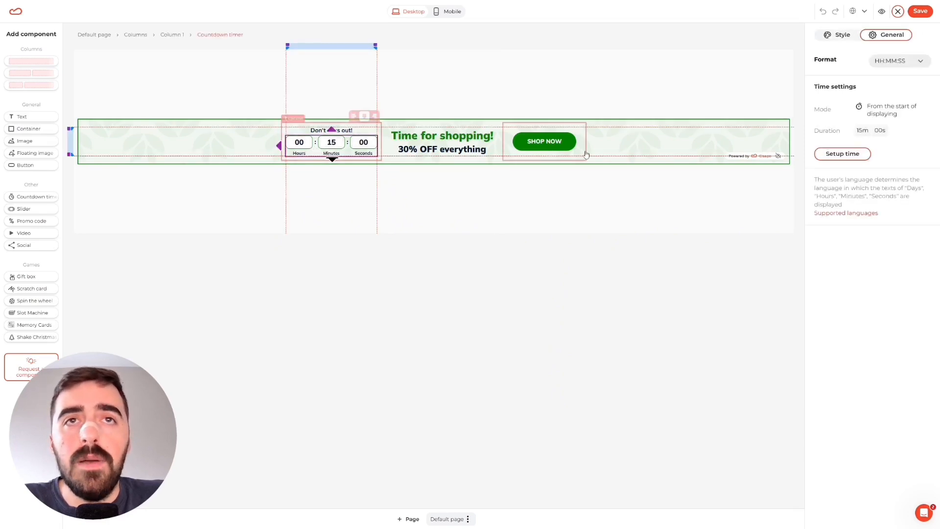
left_click(544, 144)
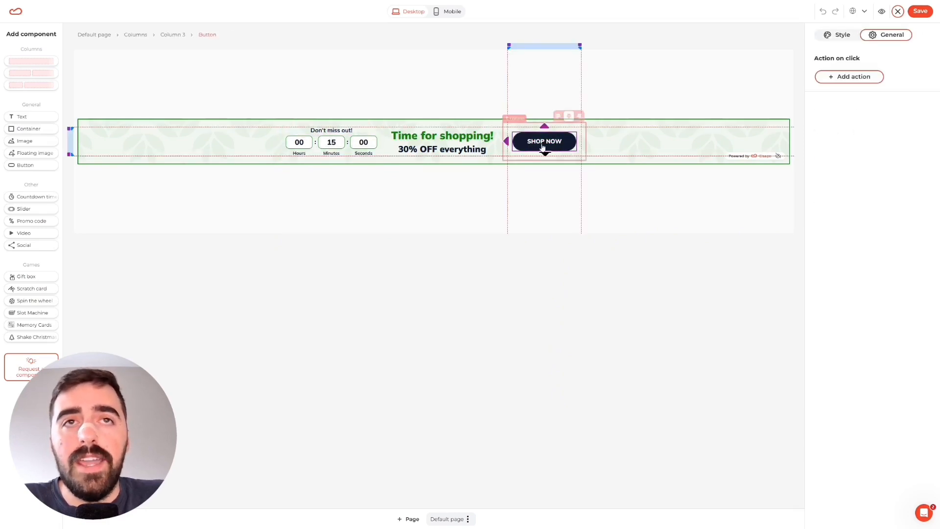
left_click(338, 250)
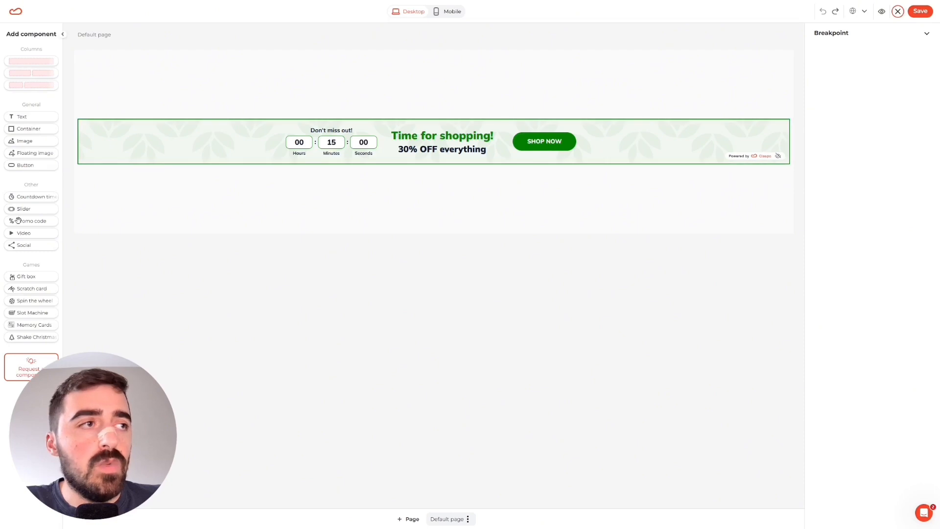
Add a Social component before the countdown timer, set its icon size to 44, and save the widget design.
left_click_drag(26, 247, 268, 147)
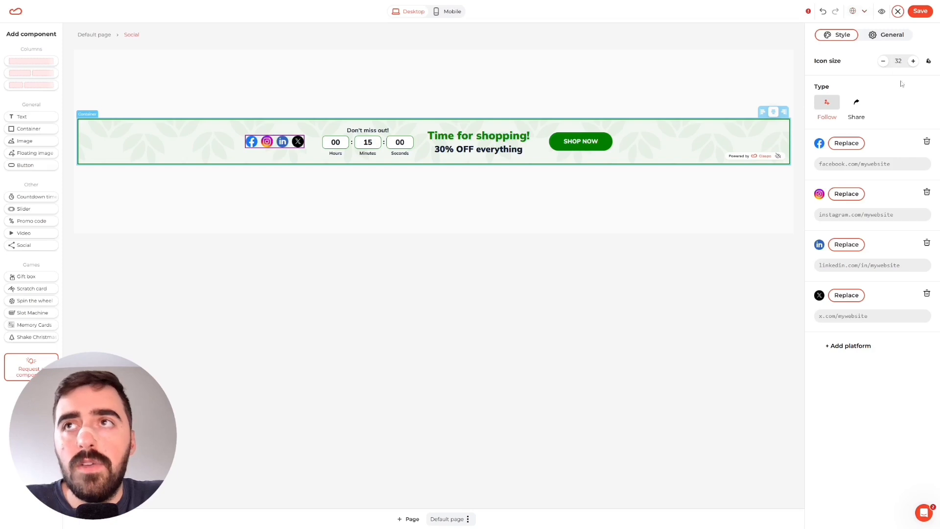
left_click(913, 62)
left_click(913, 61)
left_click(914, 61)
left_click(914, 61)
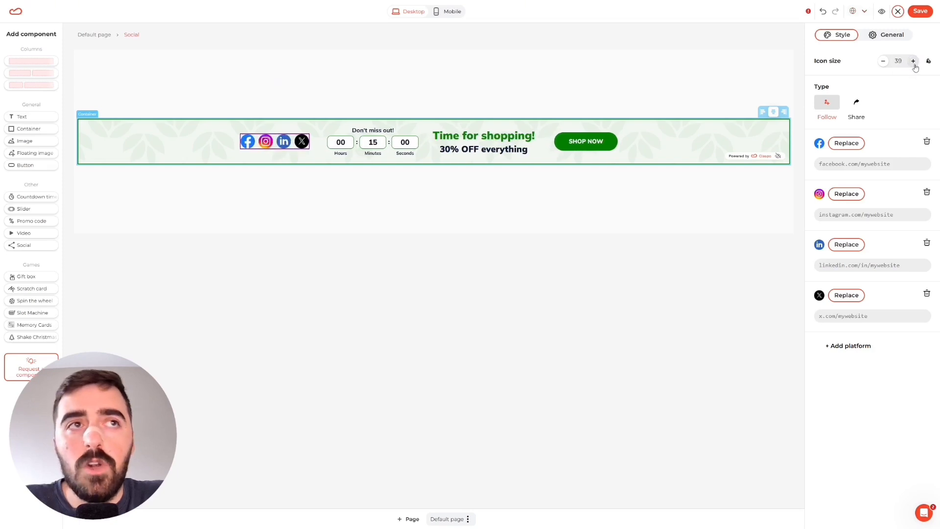
left_click(913, 61)
left_click(914, 61)
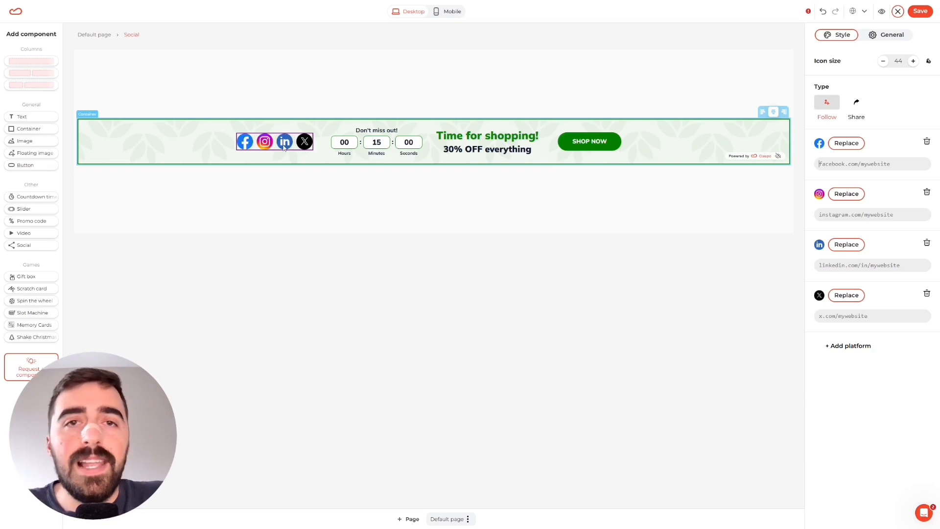
left_click(203, 75)
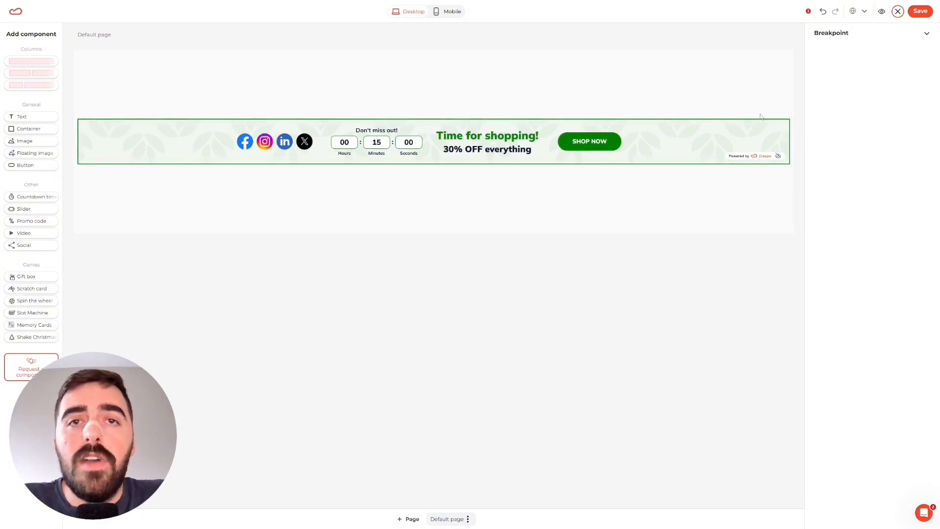
left_click(916, 12)
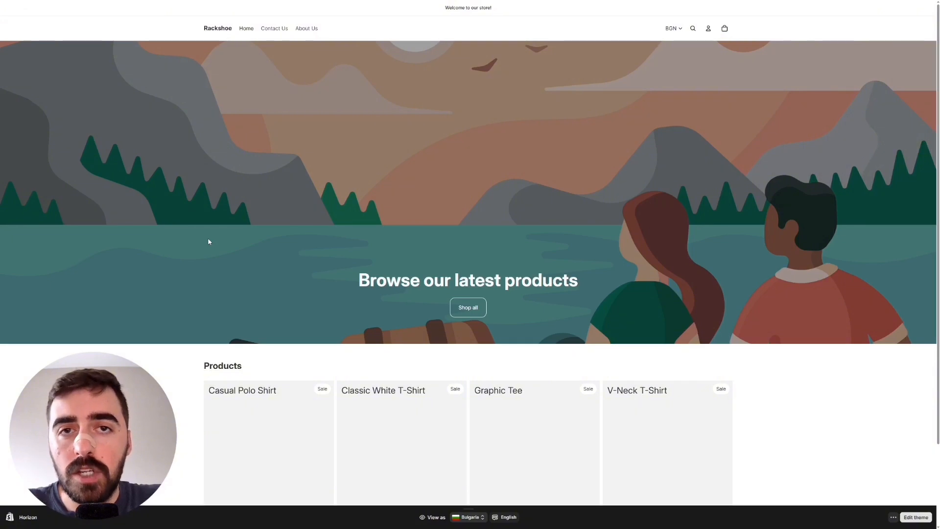
Inspect the storefront page in the browser's developer tools and copy the selector of the Products section's div.
key("F12")
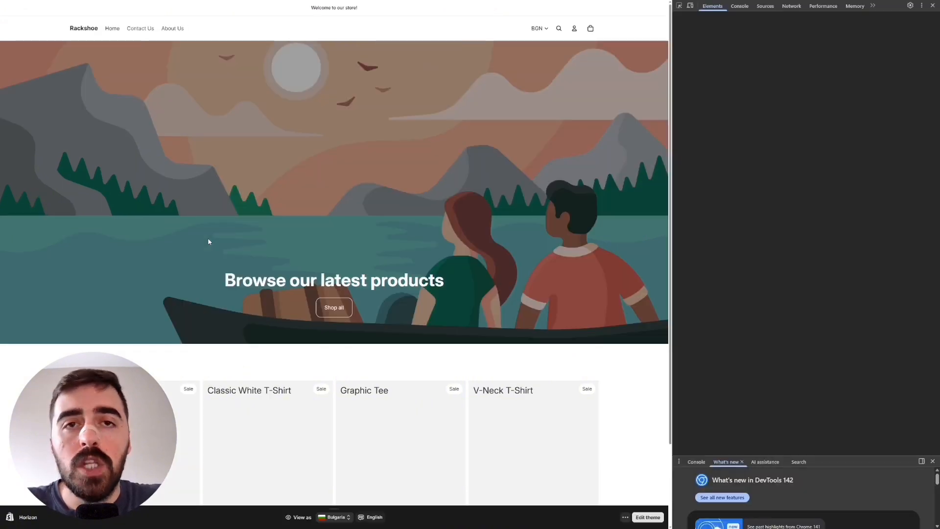
scroll(208, 241, "down", 2)
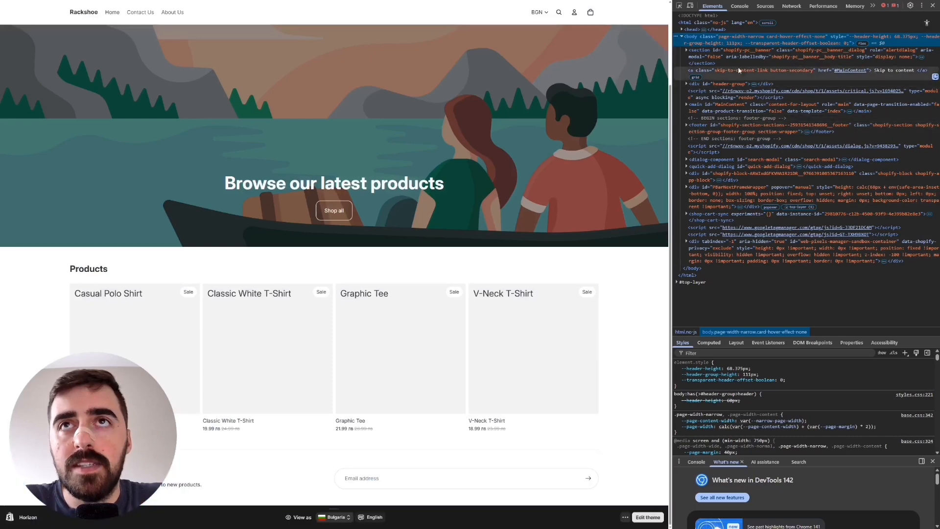
left_click(681, 7)
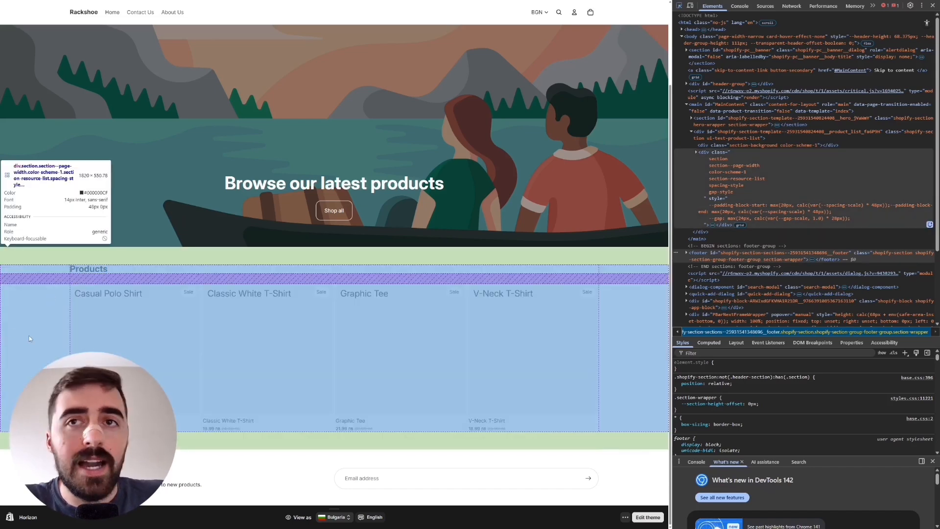
left_click(755, 154)
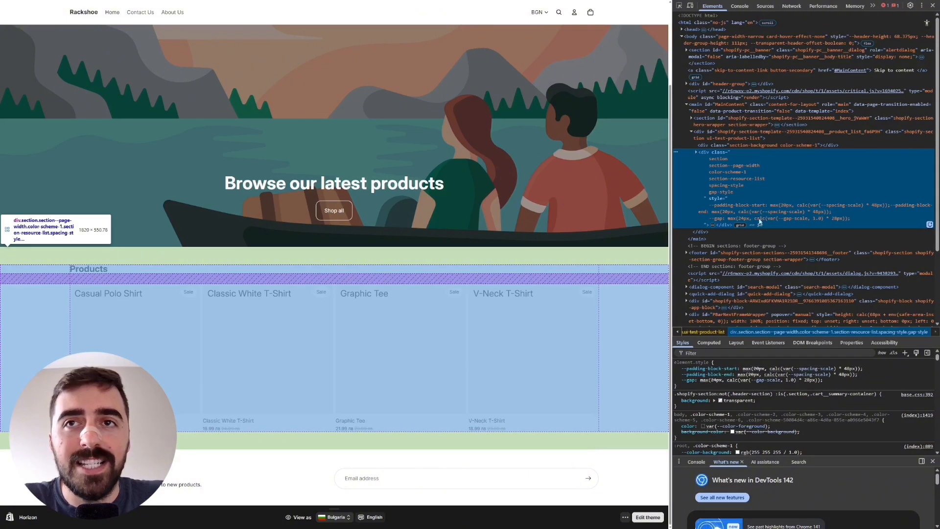
right_click(732, 166)
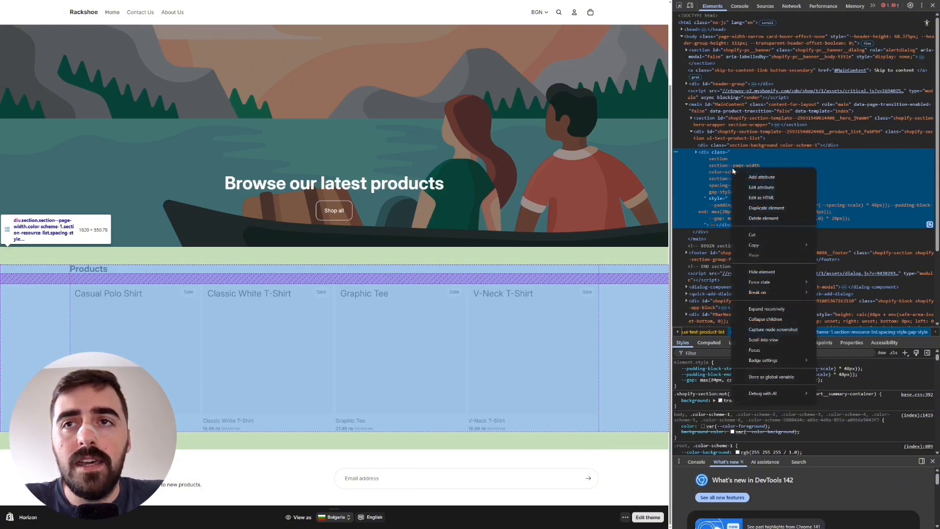
mouse_move(793, 245)
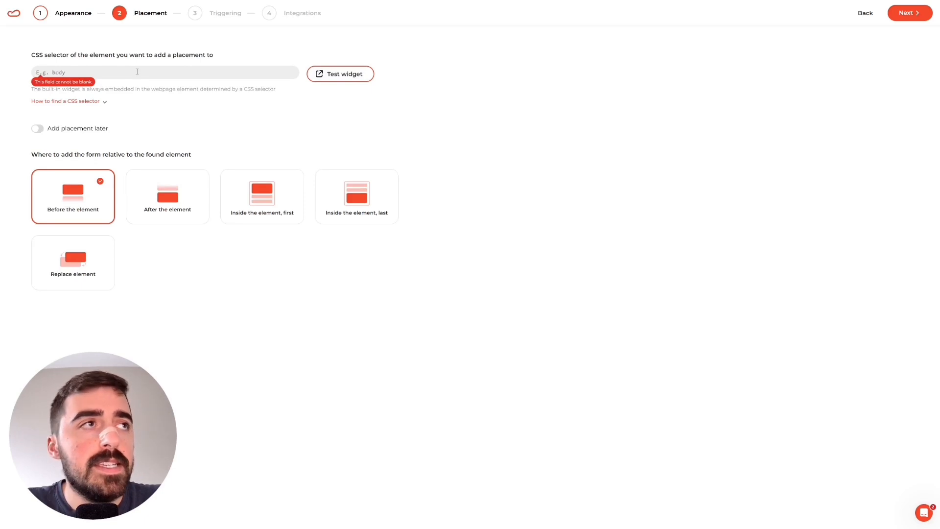
Paste the copied Products section selector as the widget's placement target, check the selector instructions, and continue with placement before the element.
key("ctrl+v")
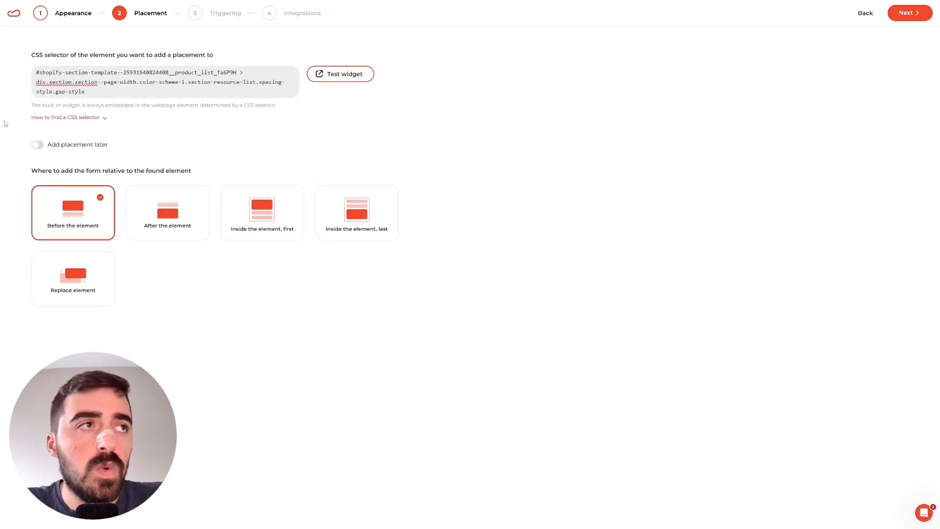
left_click(99, 118)
scroll(126, 247, "down", 3)
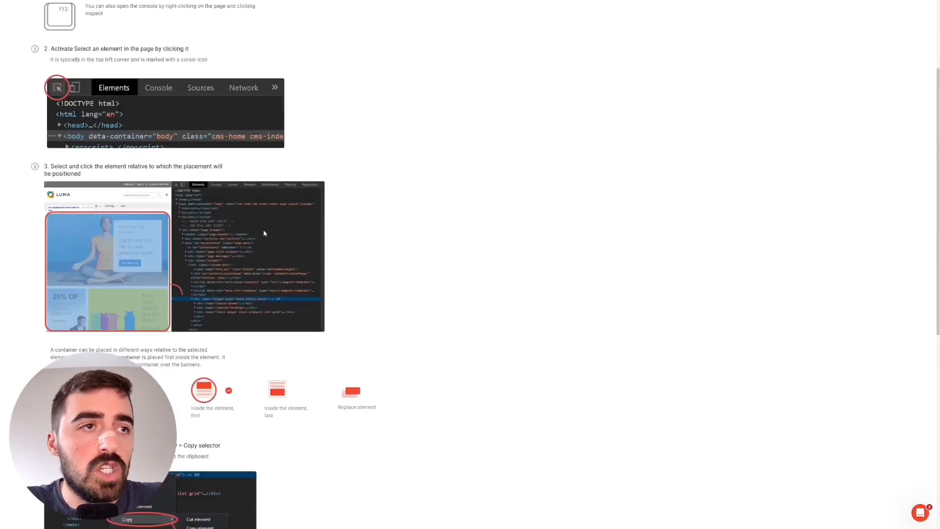
scroll(127, 247, "up", 3)
left_click(102, 119)
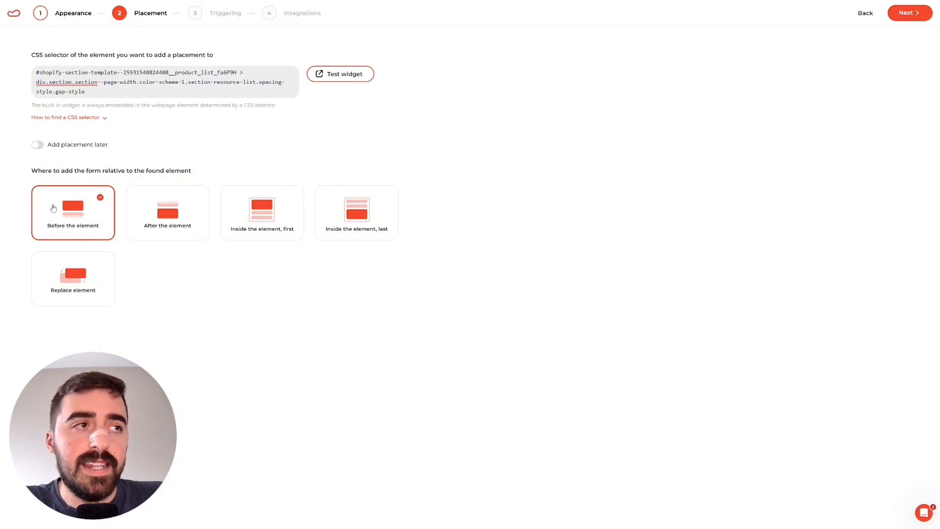
left_click(910, 13)
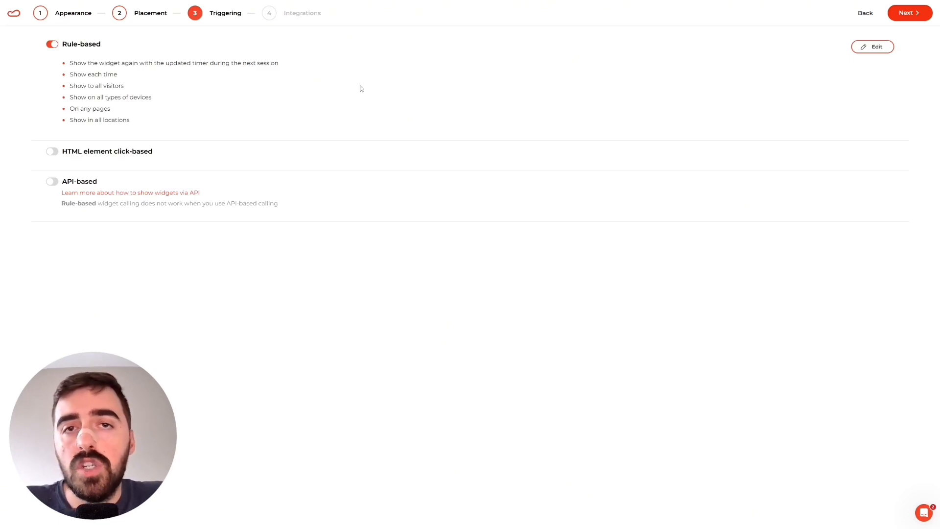
Review the rule-based display conditions, then finish the widget setup with the default triggering and no Google Analytics export.
left_click(864, 49)
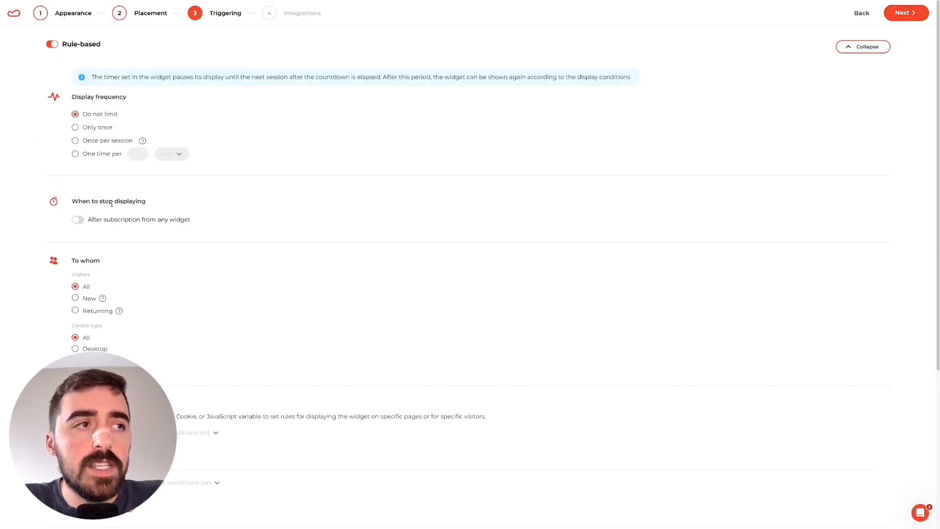
scroll(101, 275, "down", 1)
scroll(101, 275, "down", 5)
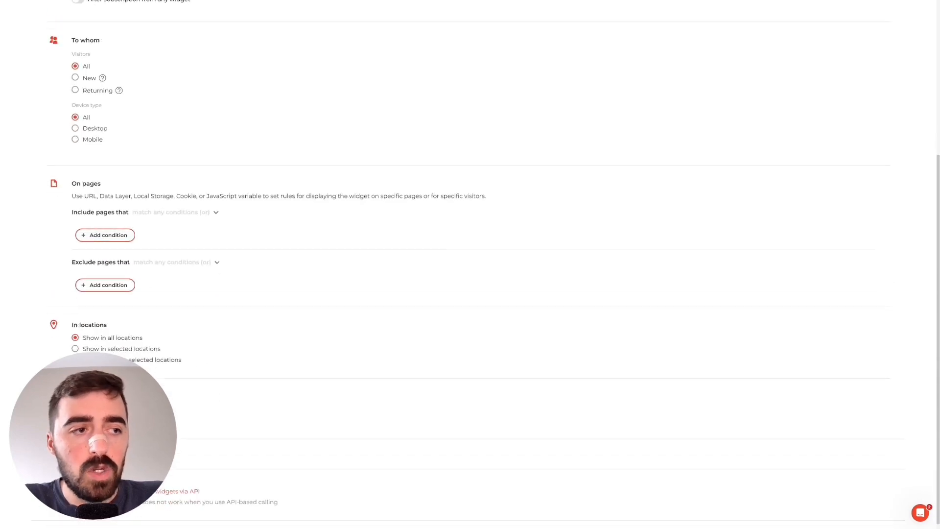
scroll(151, 298, "up", 5)
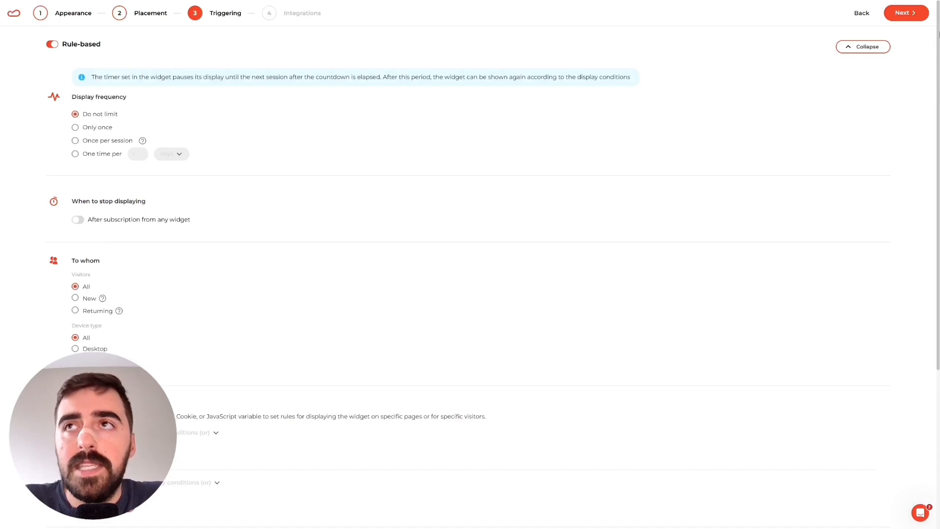
left_click(903, 15)
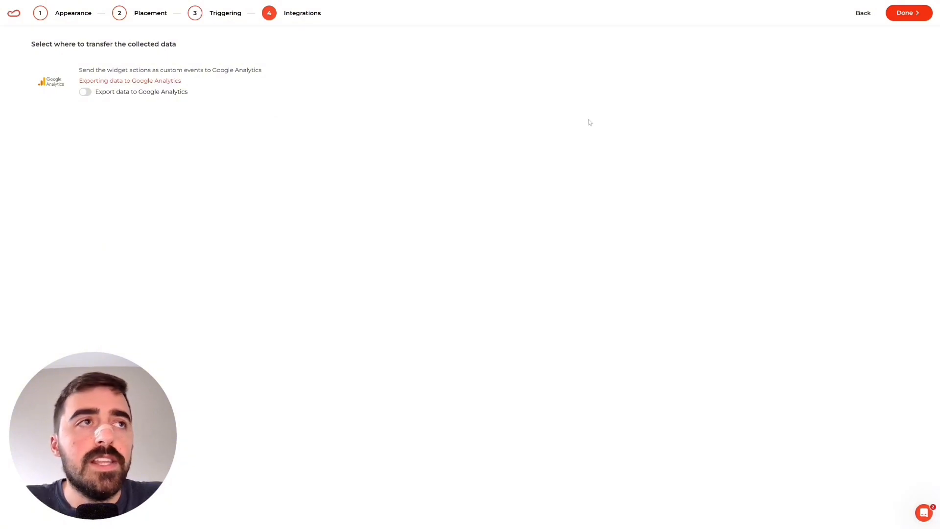
left_click(915, 16)
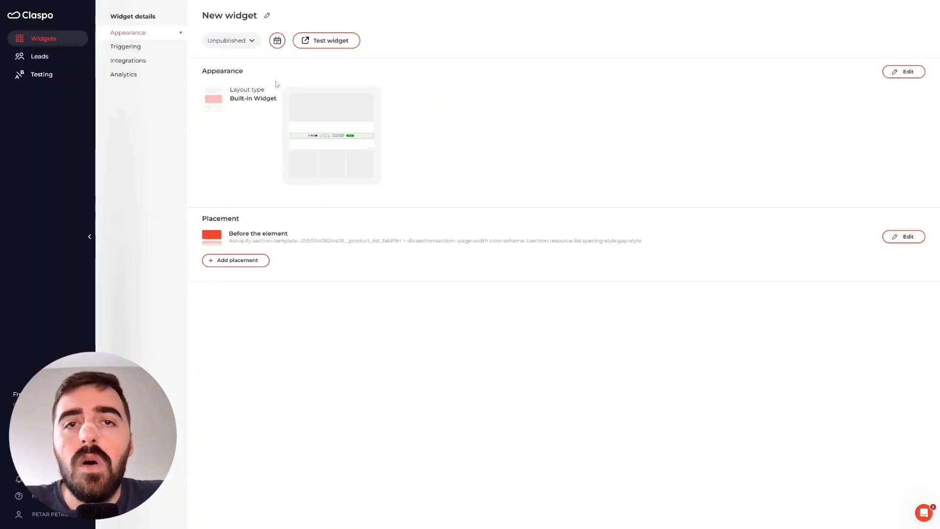
Set the new widget's status to Published, save it, and check the banner above the Products section on the storefront.
left_click(245, 43)
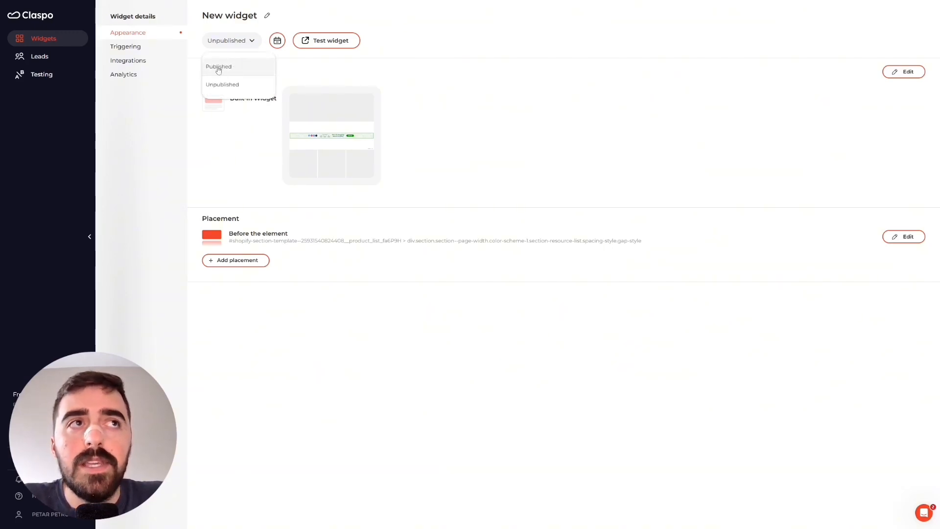
left_click(233, 71)
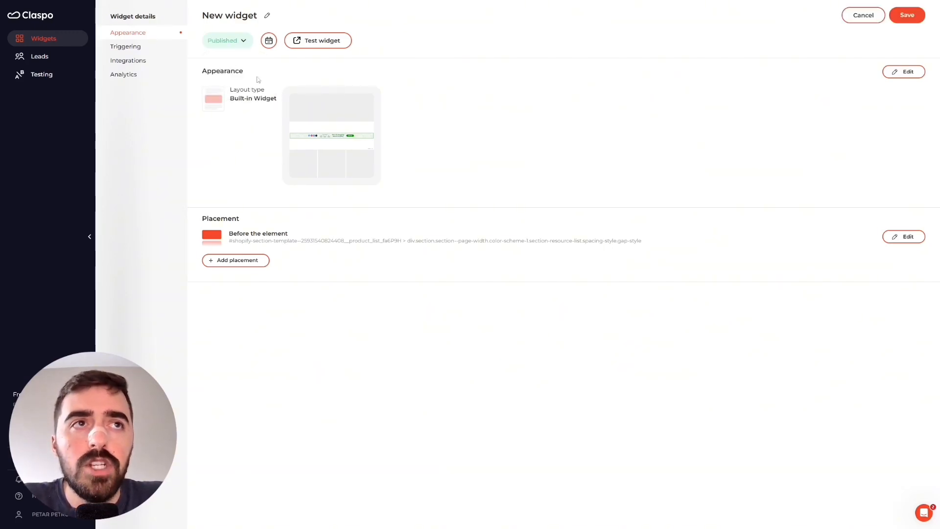
left_click(905, 17)
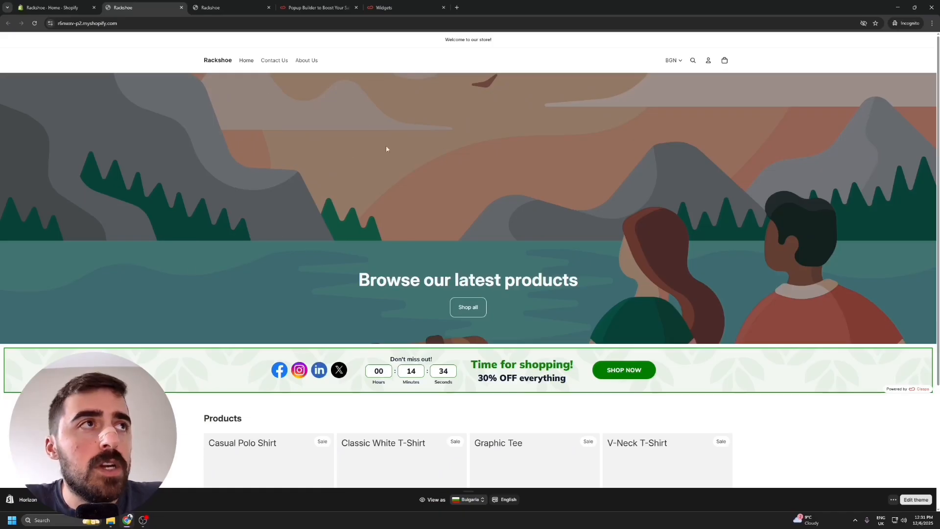
scroll(323, 221, "down", 3)
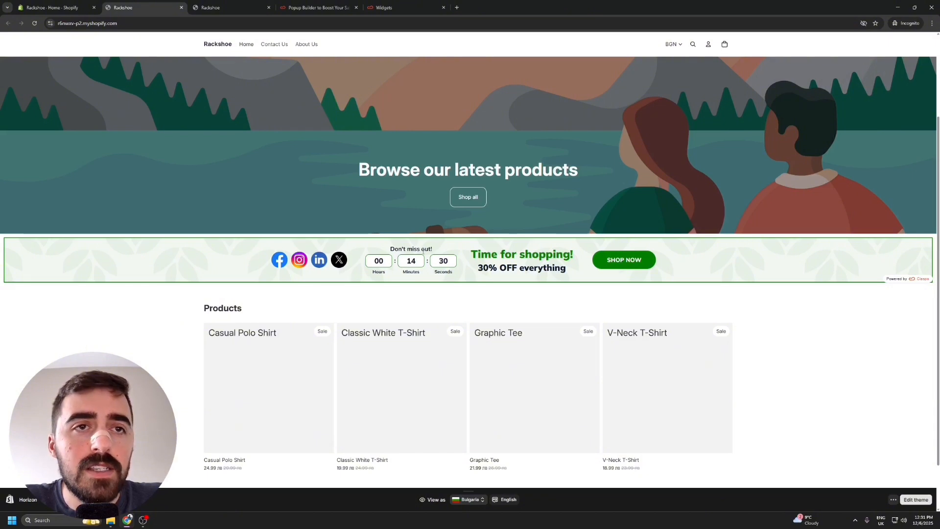
scroll(423, 251, "down", 1)
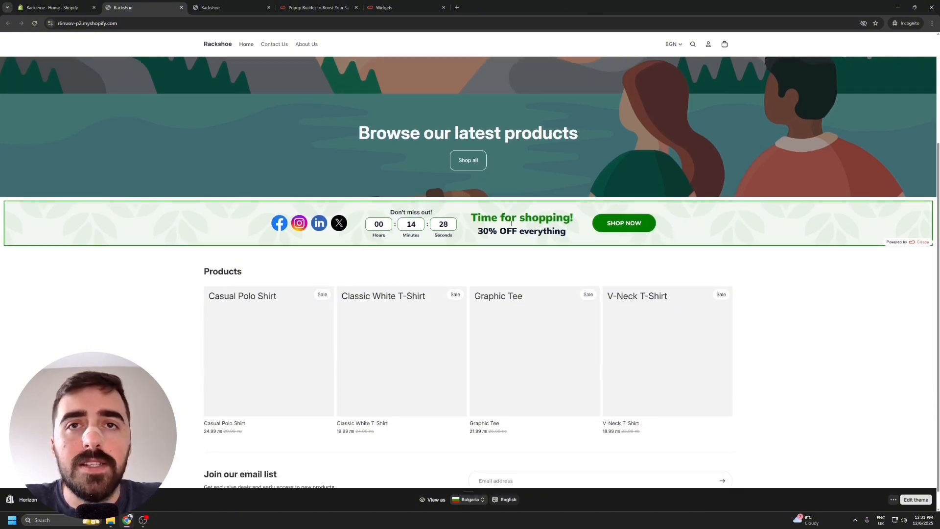